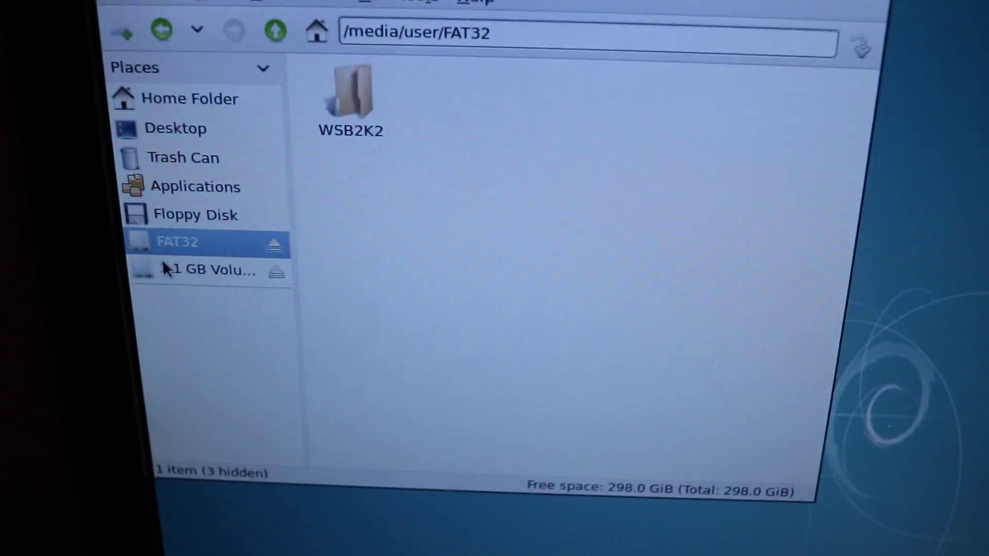
Browse the 2.1 GB /media/1 volume, inspect the 191-byte EmulatorDrive.txt, then reposition the window.
{"action": "left_click", "coordinate": [131, 336]}
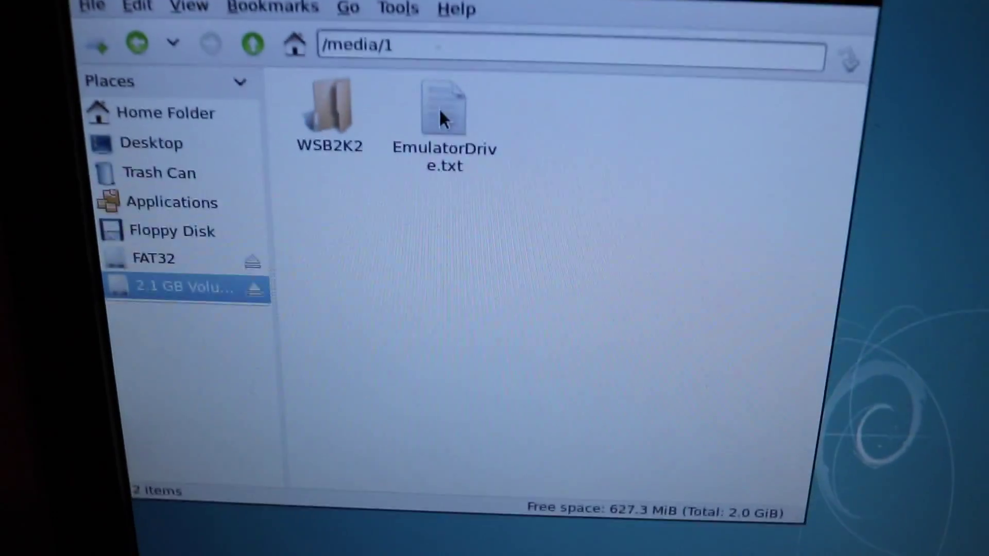
{"action": "left_click", "coordinate": [441, 124]}
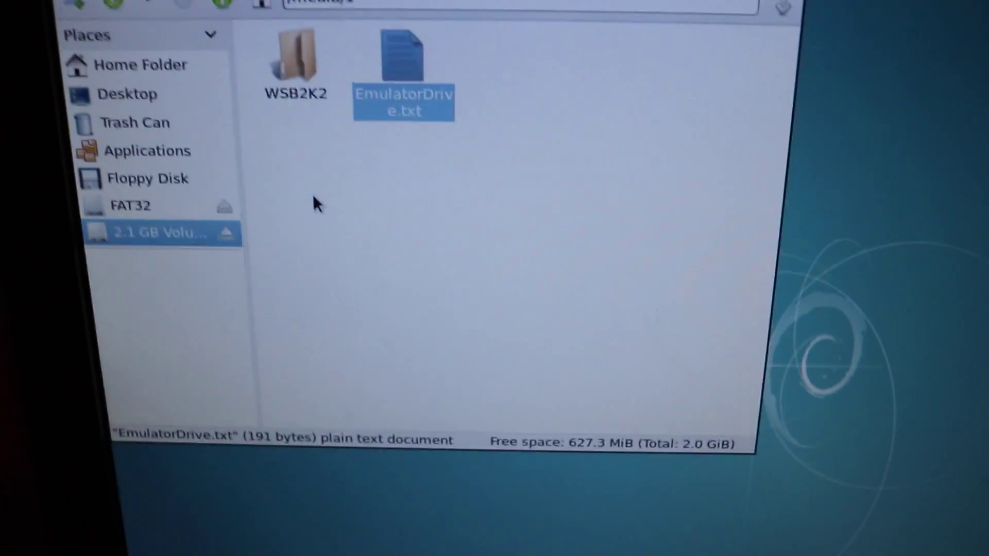
{"action": "left_click", "coordinate": [313, 199]}
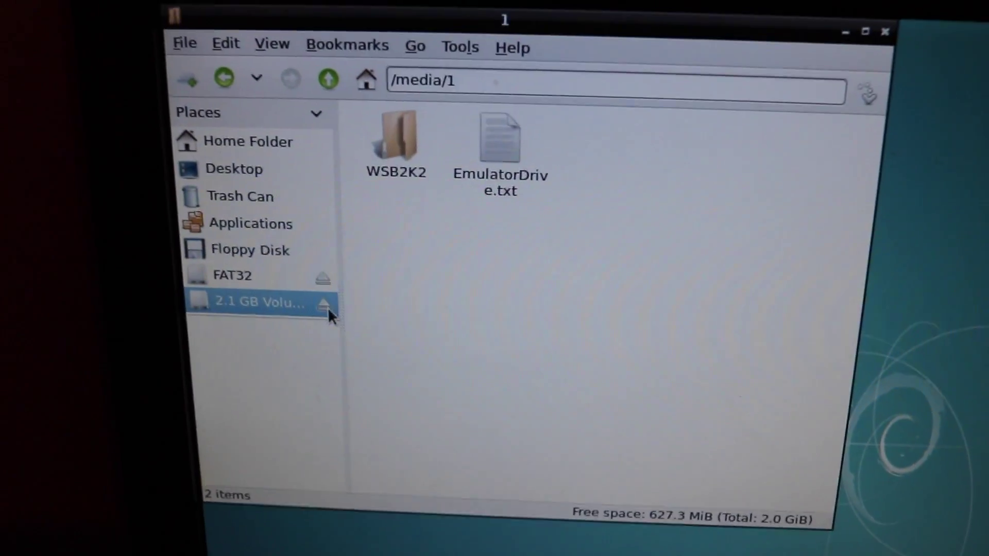
{"action": "left_click_drag", "start_coordinate": [407, 31], "coordinate": [597, 133]}
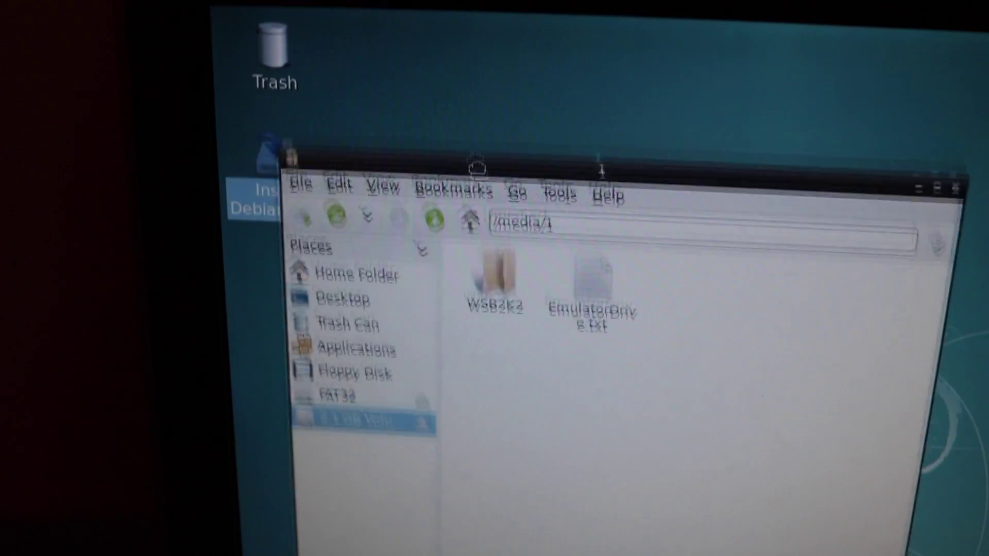